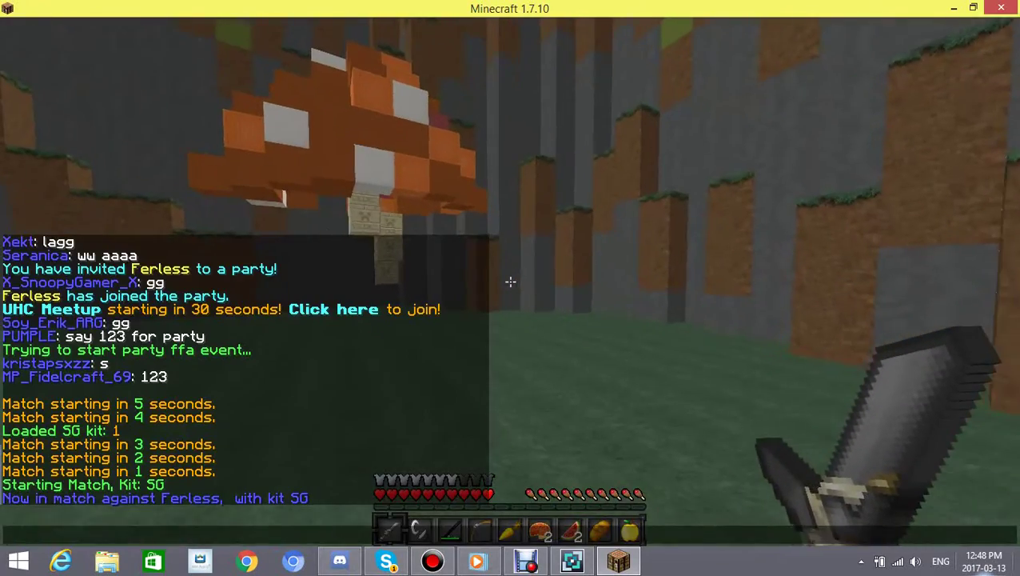
Step: Window the game over the desktop and hook the opponent with the slot-3 fishing rod
key("super+Down")
key("Escape")
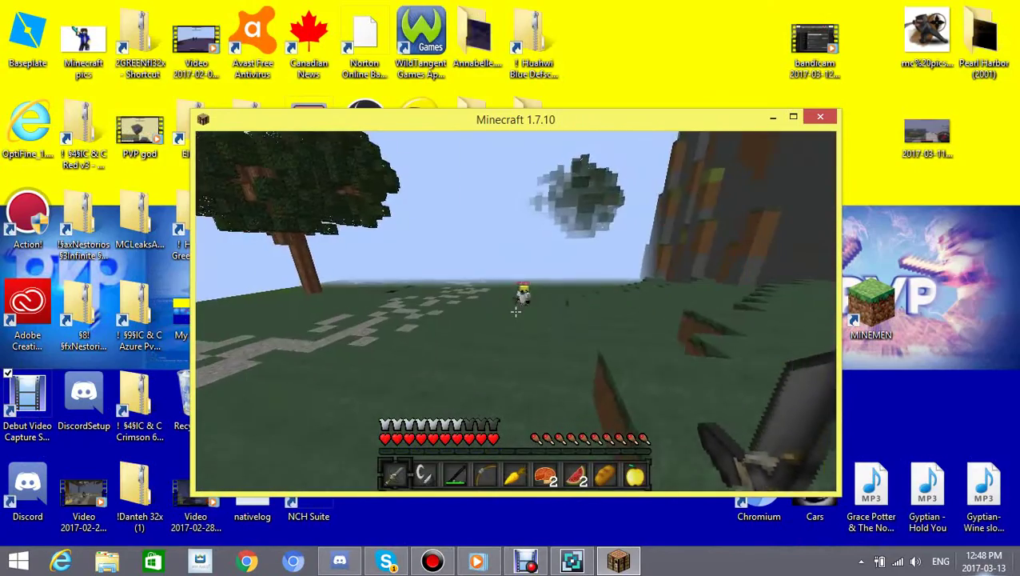
key("3")
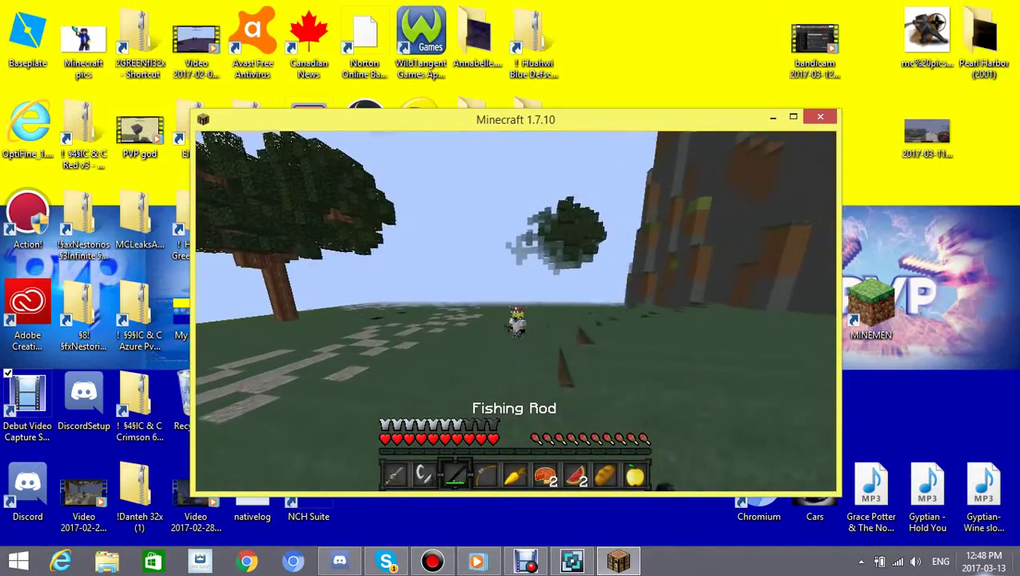
right_click(515, 311)
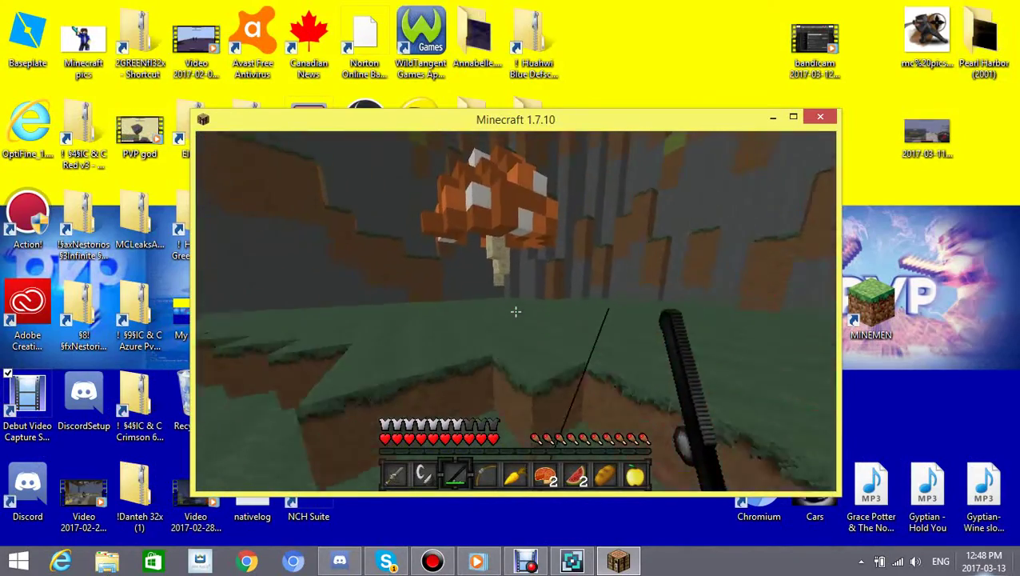
right_click(516, 312)
right_click(516, 314)
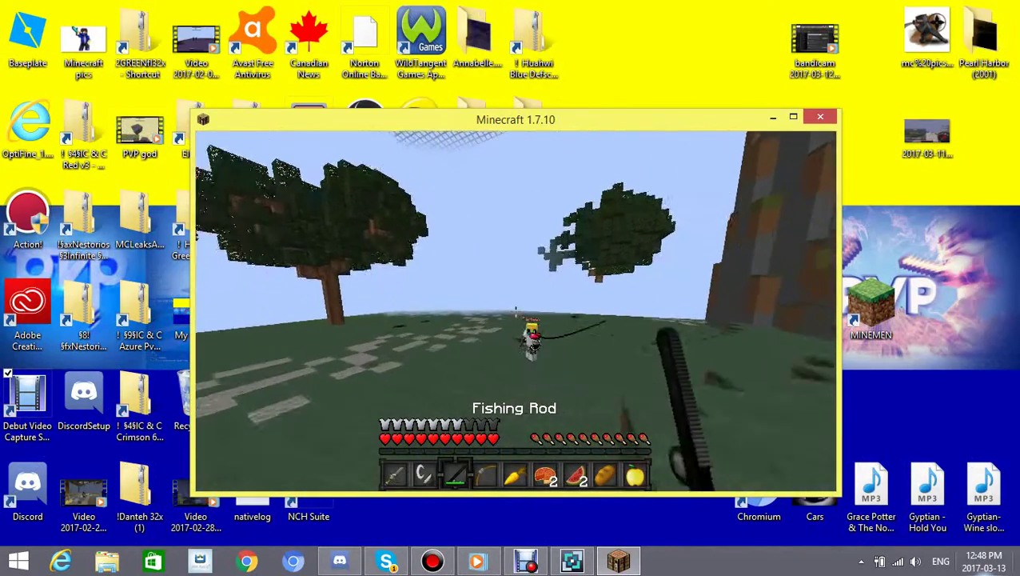
Step: Hook the opponent with another rod cast, then strike with the stone sword
key("1")
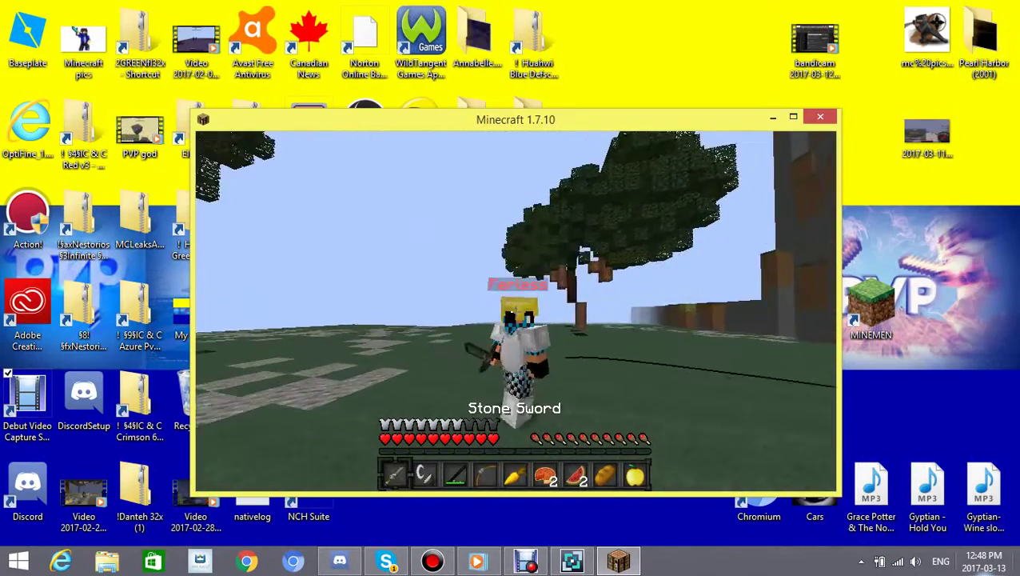
key("3")
key("F3")
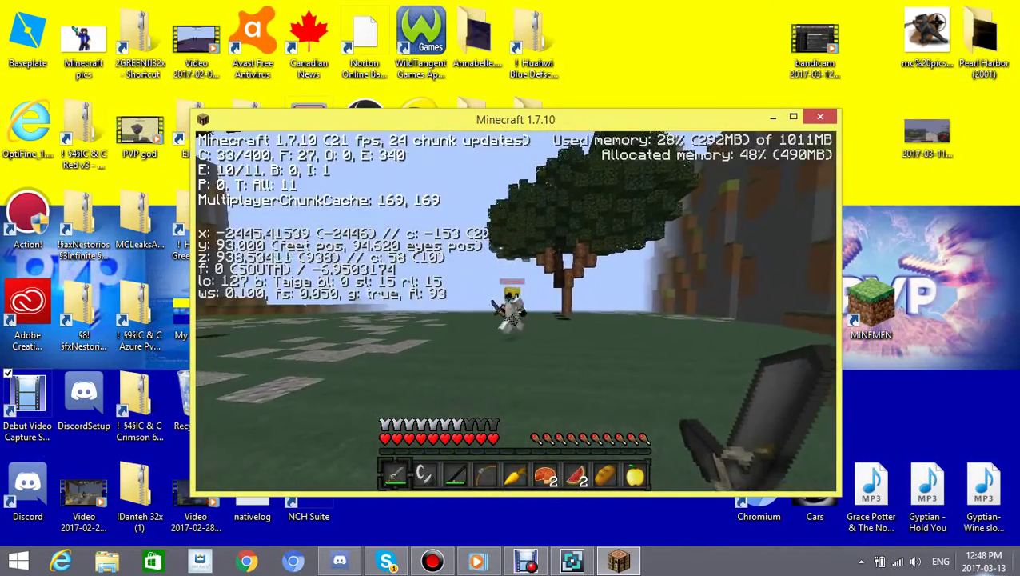
key("F3")
right_click(515, 314)
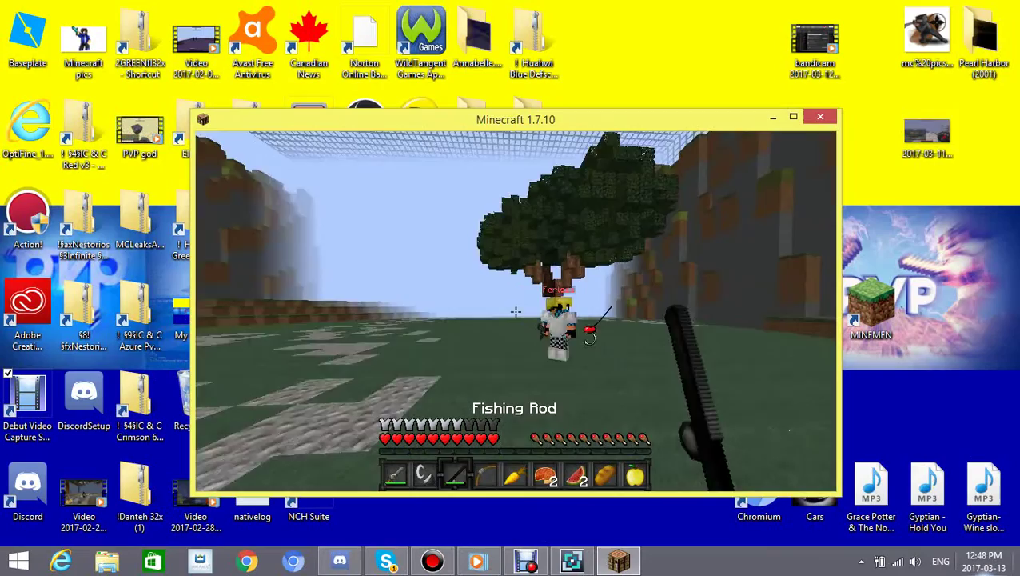
key("1")
left_click(515, 313)
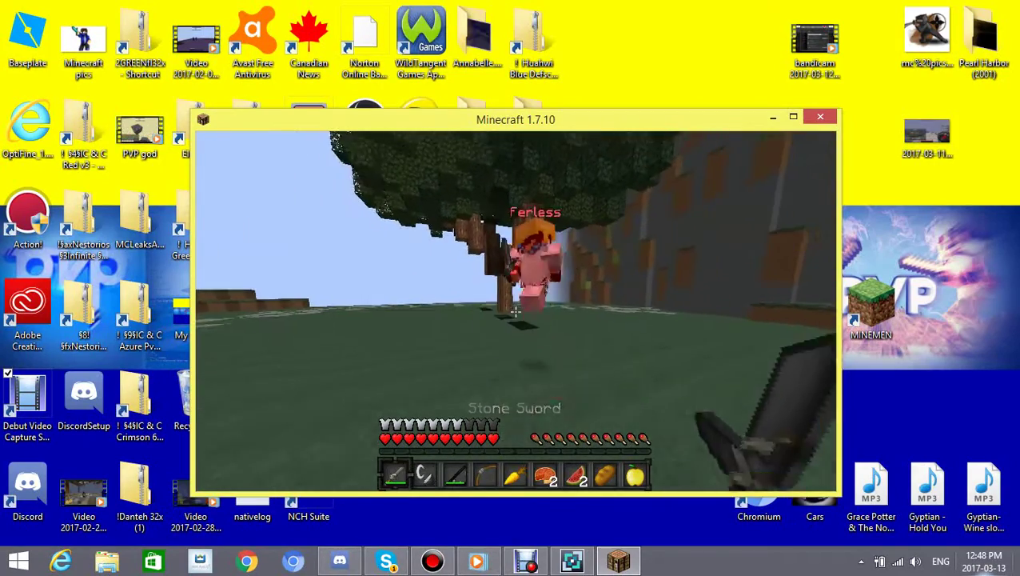
Step: Swap between rod and sword, check the third-person view, and ready the sword
key("3")
key("1")
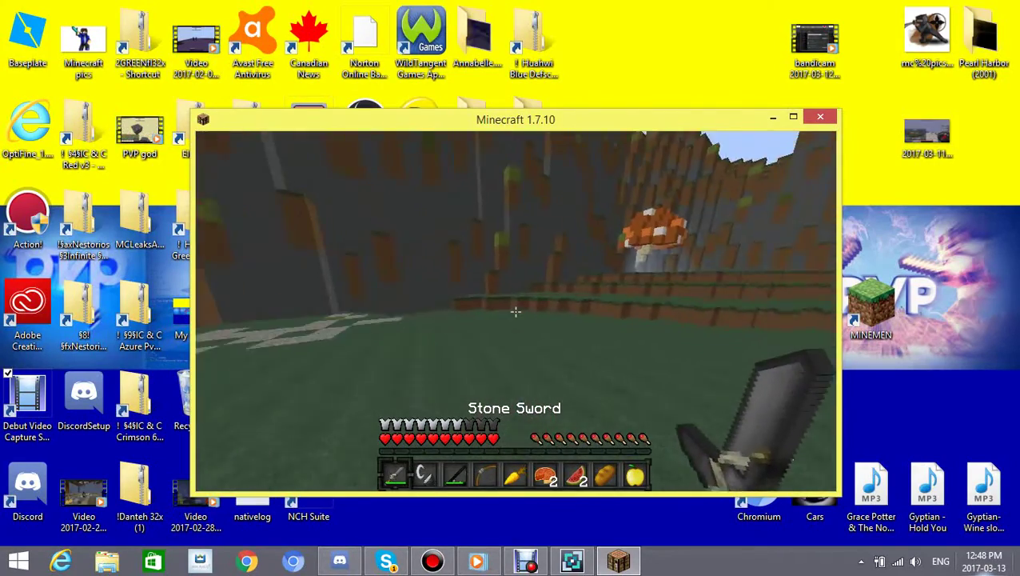
scroll(515, 312, "down", 1)
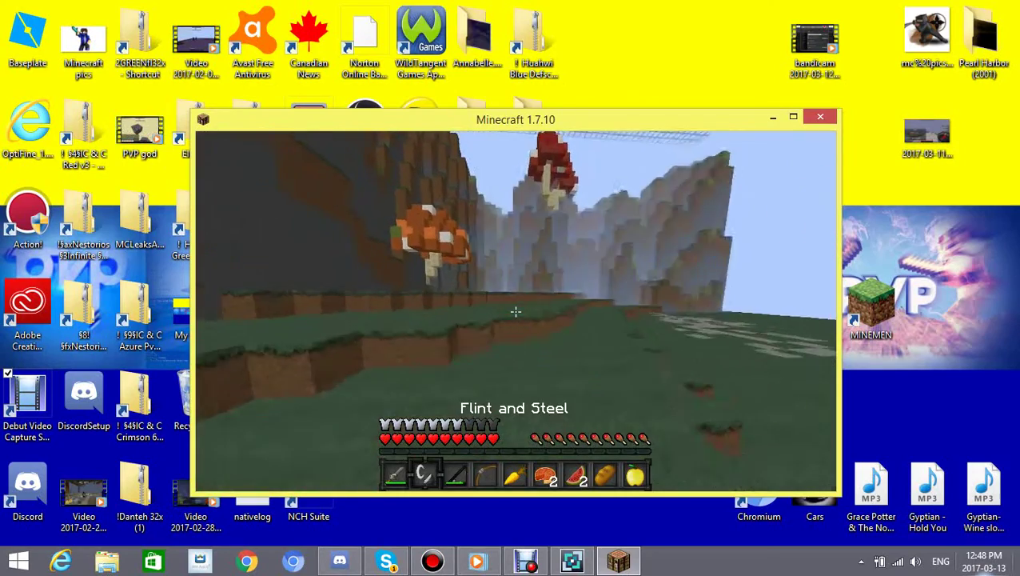
scroll(516, 312, "down", 1)
scroll(516, 312, "down", 1)
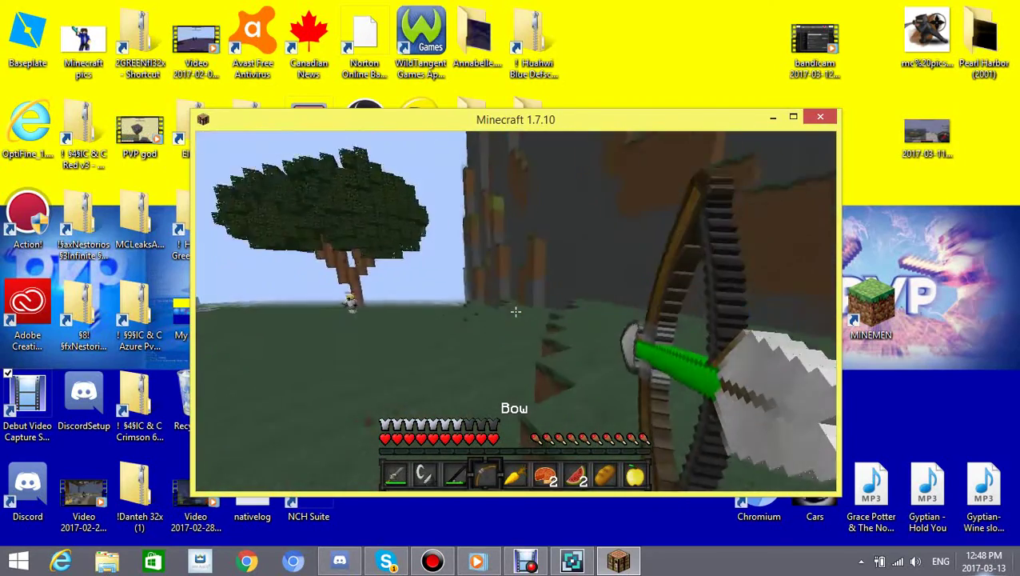
key("F5")
key("F5")
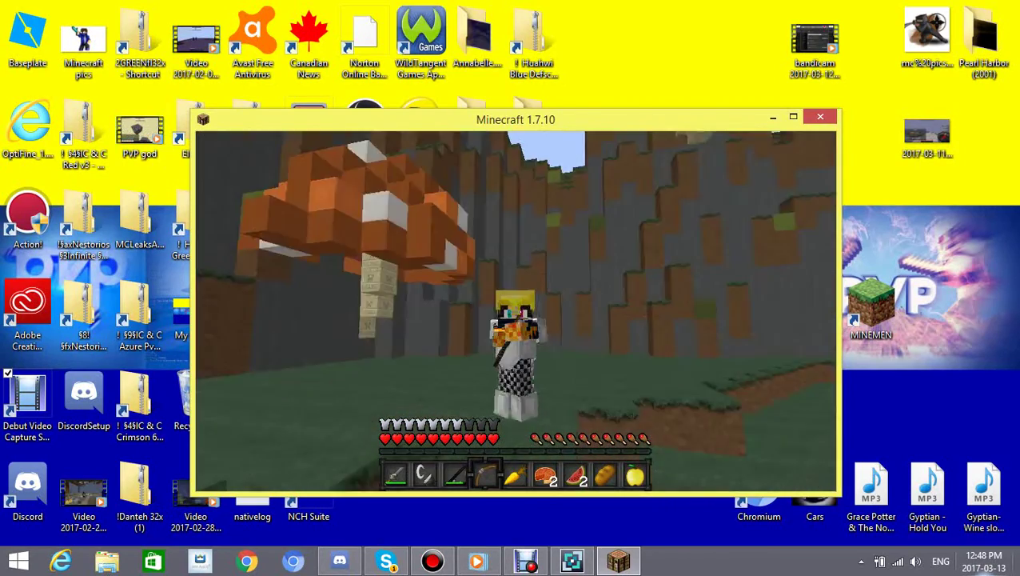
key("F5")
key("1")
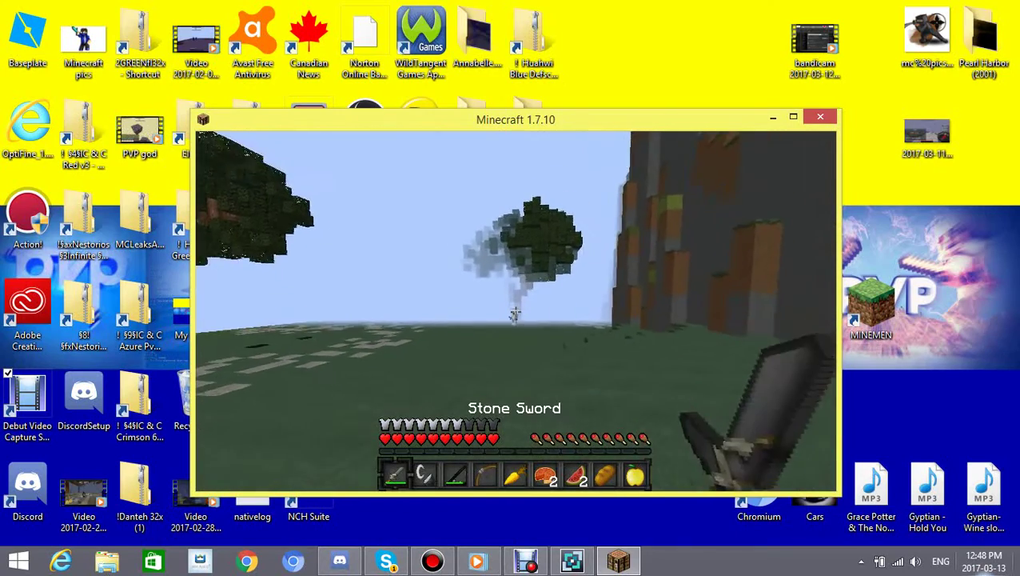
Step: Switch to the slot-4 bow while closing in on the opponent by the tree
key("4")
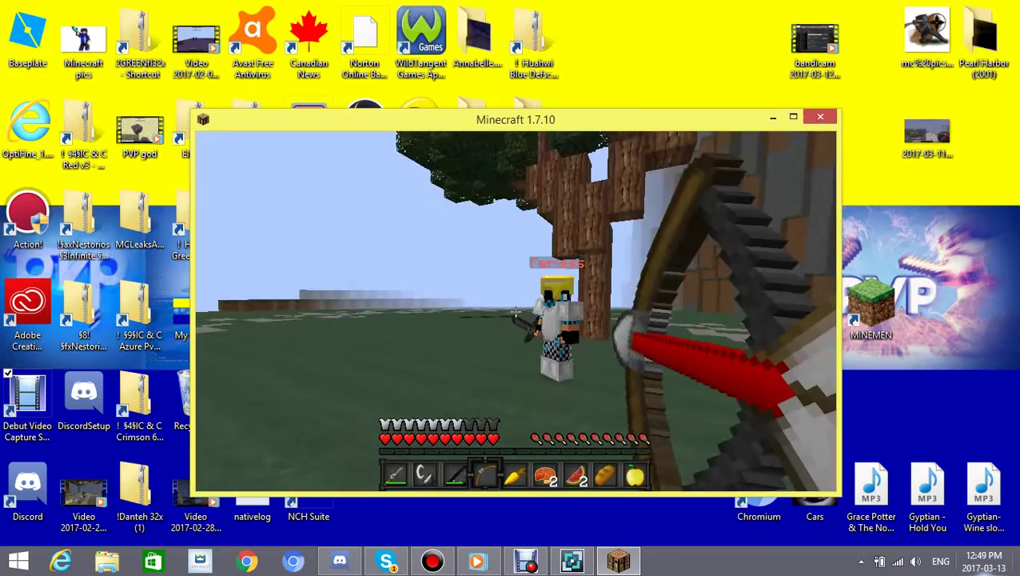
Step: Hit the opponent four times with the stone sword at close range
key("1")
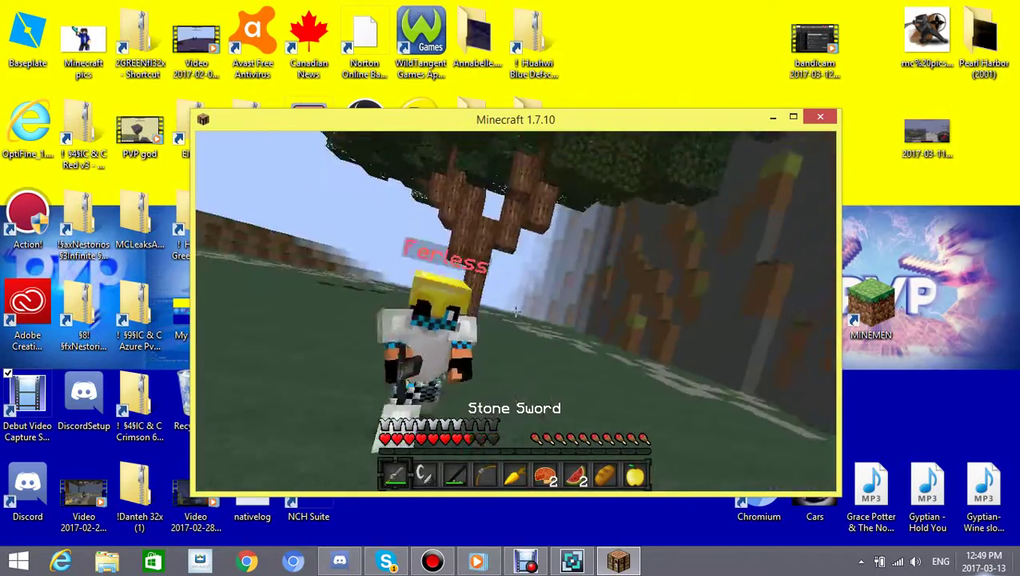
left_click(516, 311)
left_click(516, 311)
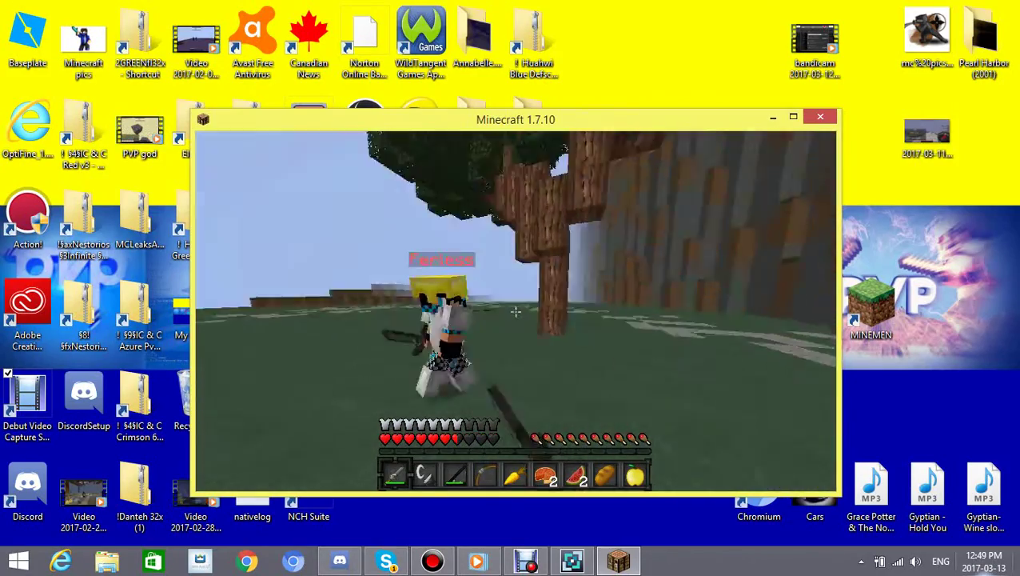
left_click(516, 311)
left_click(516, 311)
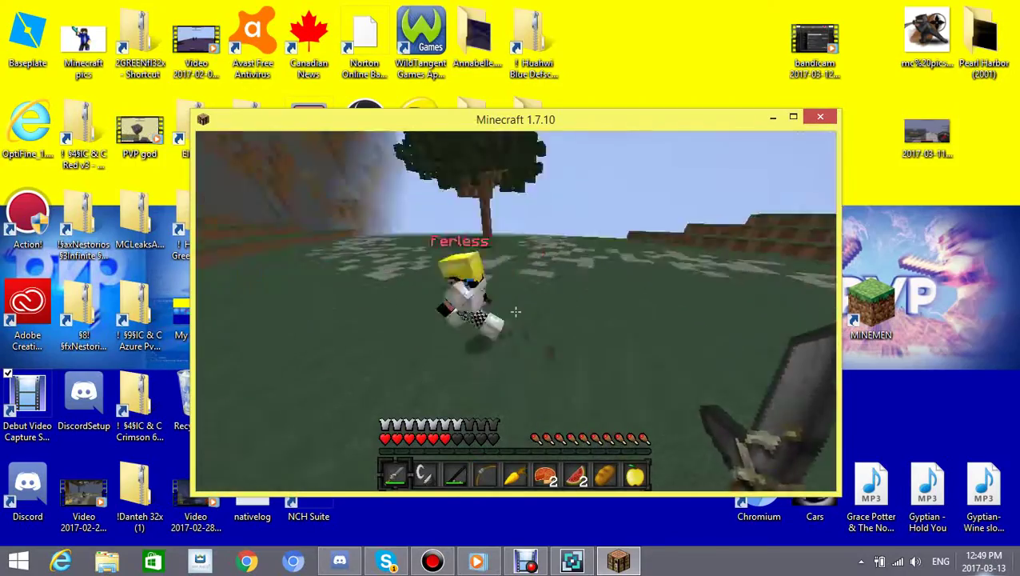
Step: Cast the fishing rod at the opponent, then swing the sword again
key("3")
right_click(515, 311)
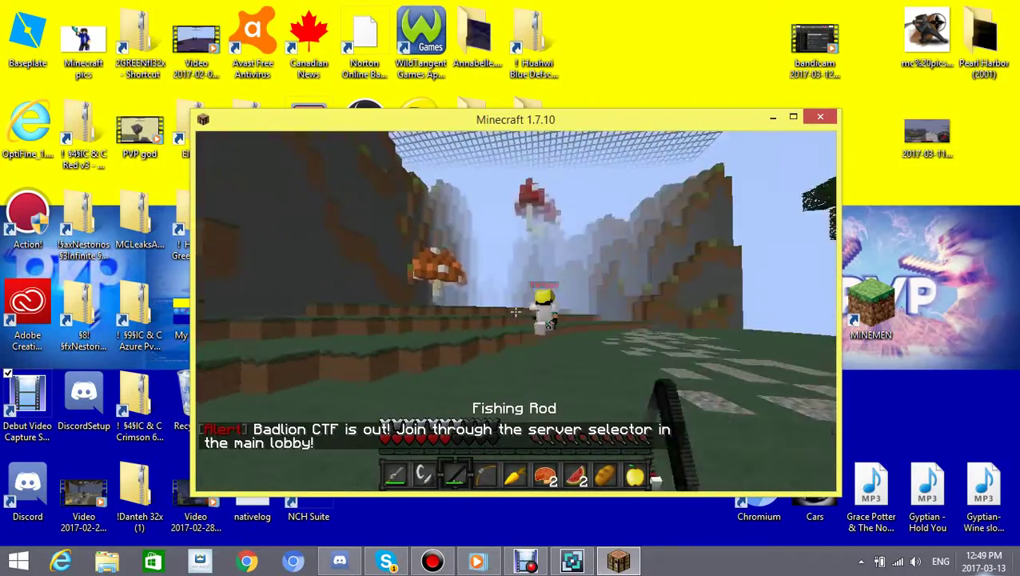
key("1")
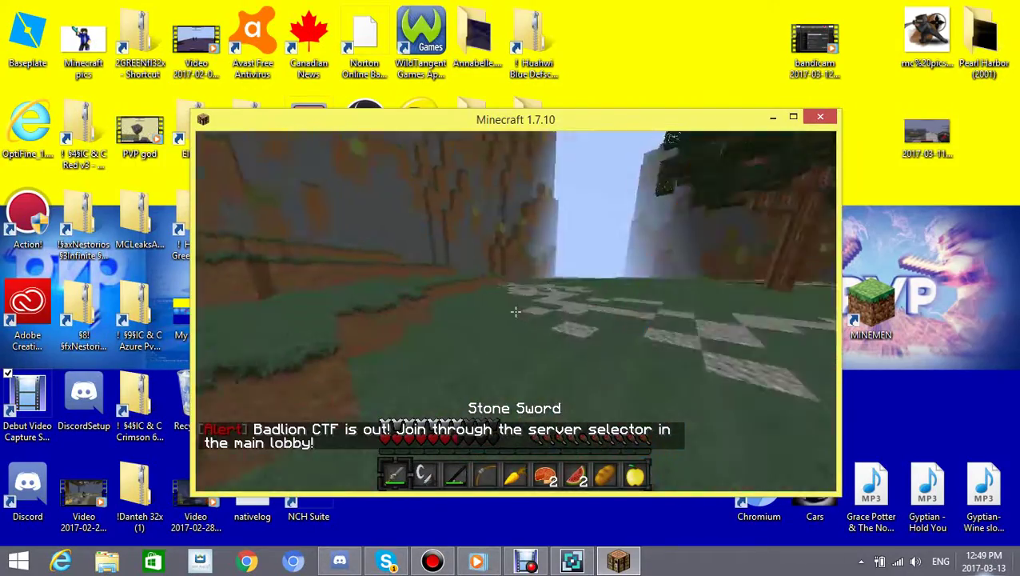
left_click(516, 311)
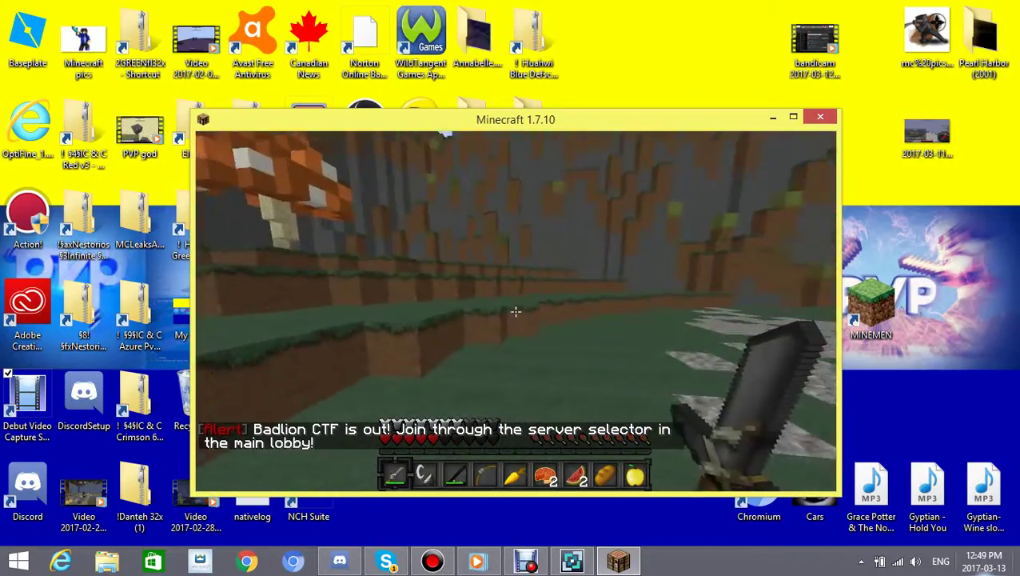
Step: Fire two bow arrows at the retreating opponent across the field
key("4")
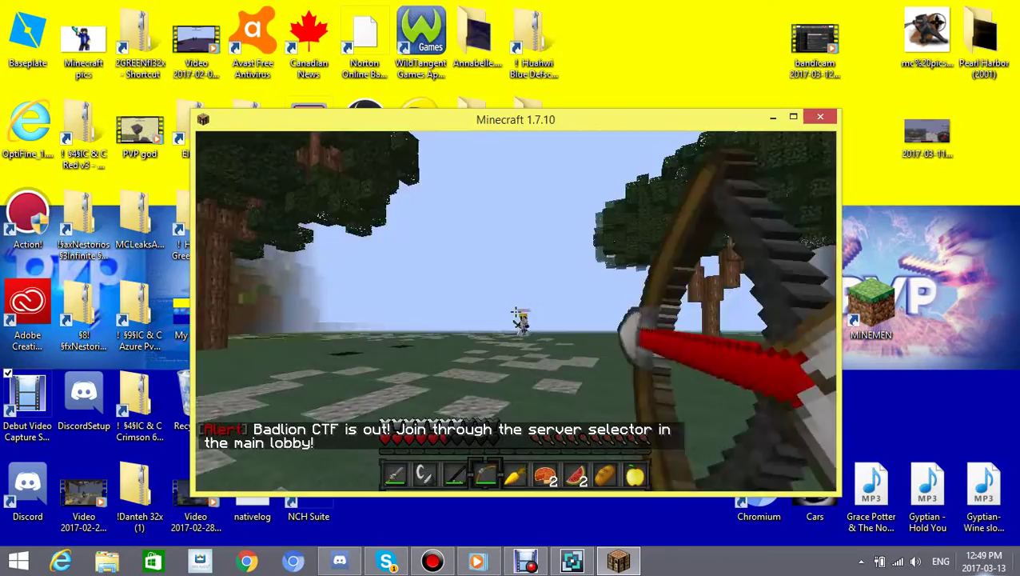
right_click(519, 313)
right_click(520, 309)
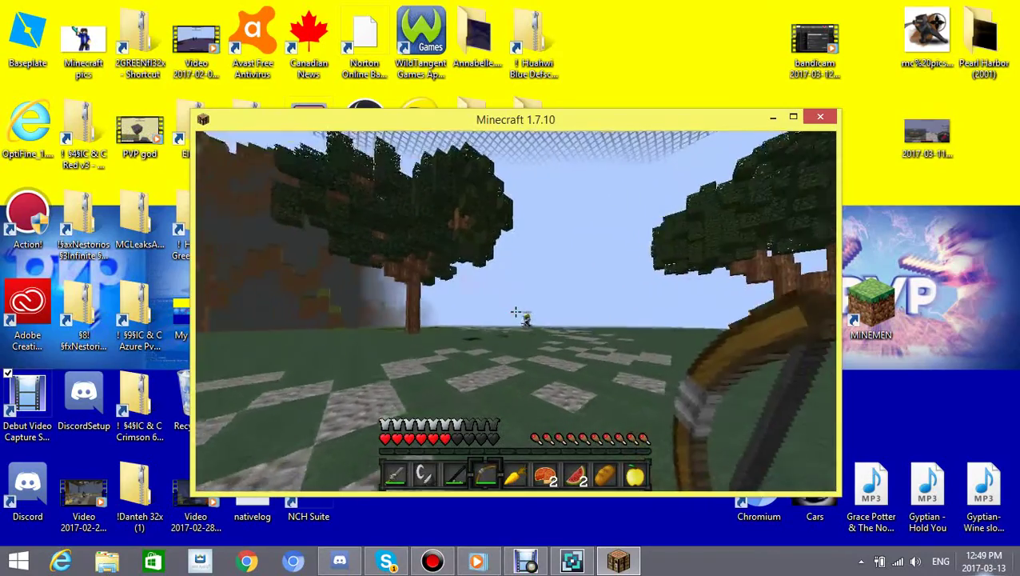